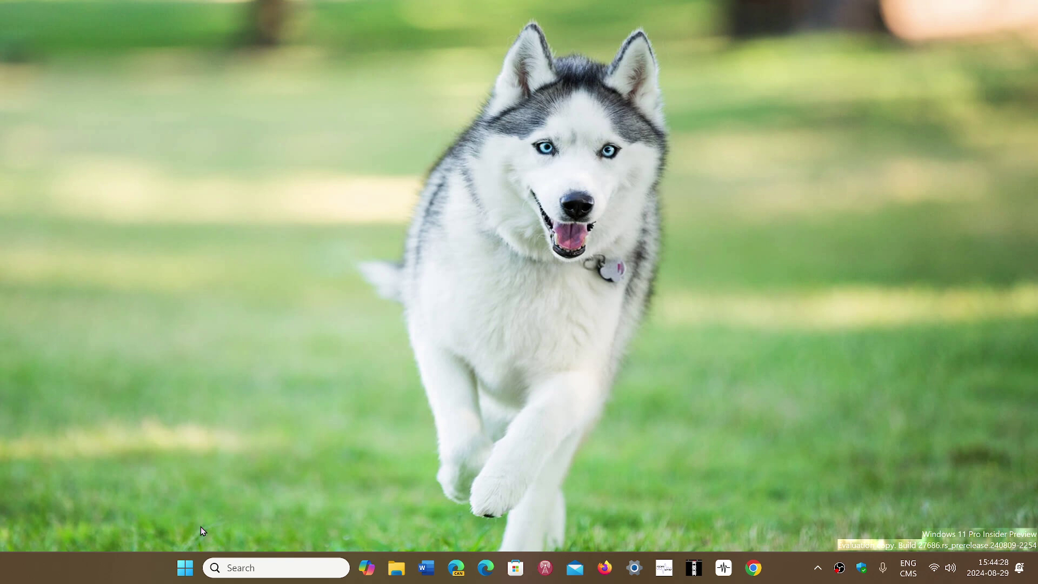
From the Start menu, open Settings and go to Accessibility > Colour filters
{"action": "left_click", "coordinate": [182, 569]}
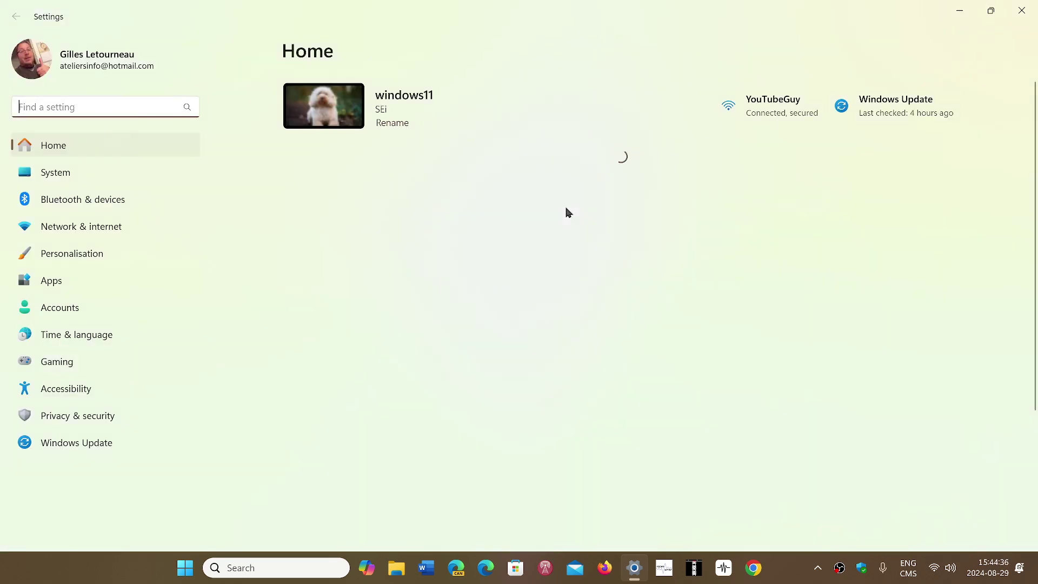
{"action": "left_click", "coordinate": [91, 389]}
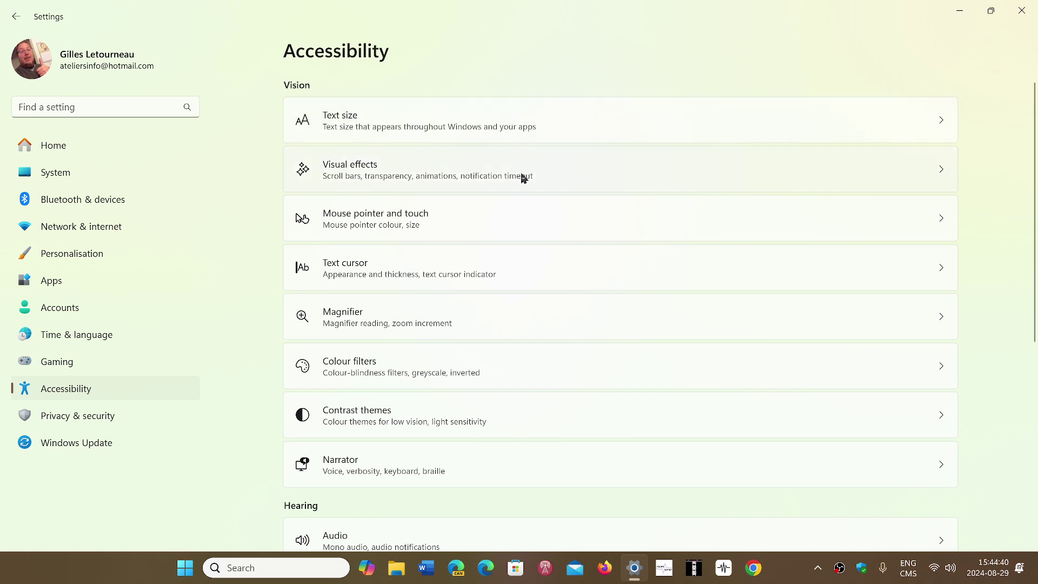
{"action": "left_click", "coordinate": [484, 368]}
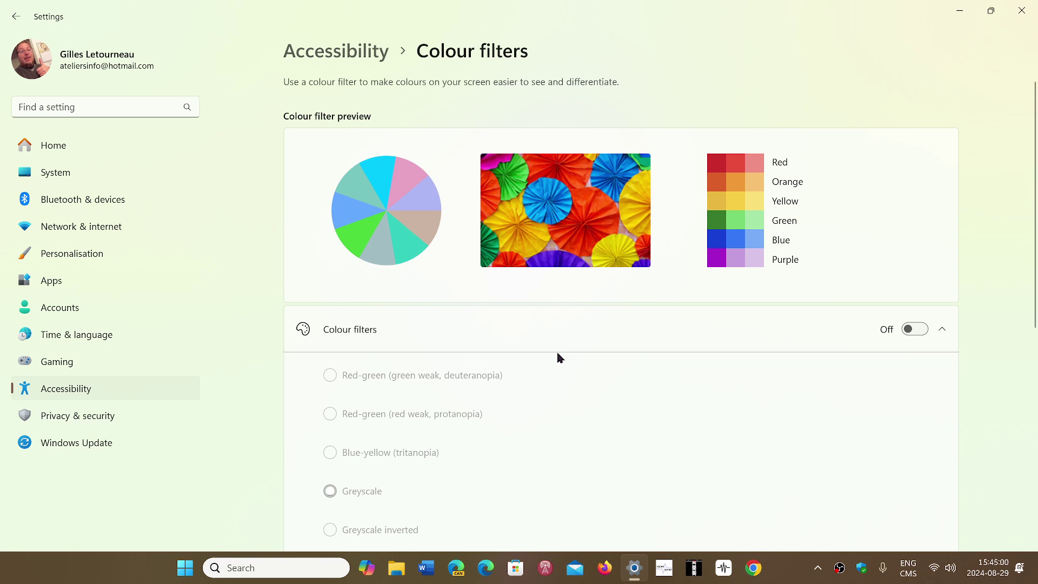
Turn colour filters on and try deuteranopia, protanopia, tritanopia and Greyscale, ending on Greyscale inverted
{"action": "left_click", "coordinate": [922, 330]}
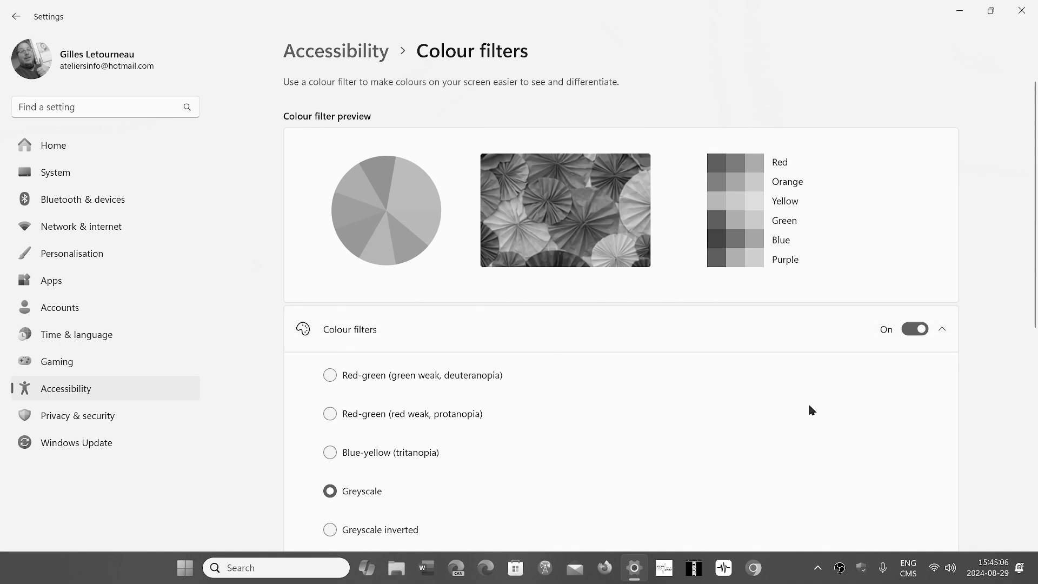
{"action": "left_click", "coordinate": [357, 377]}
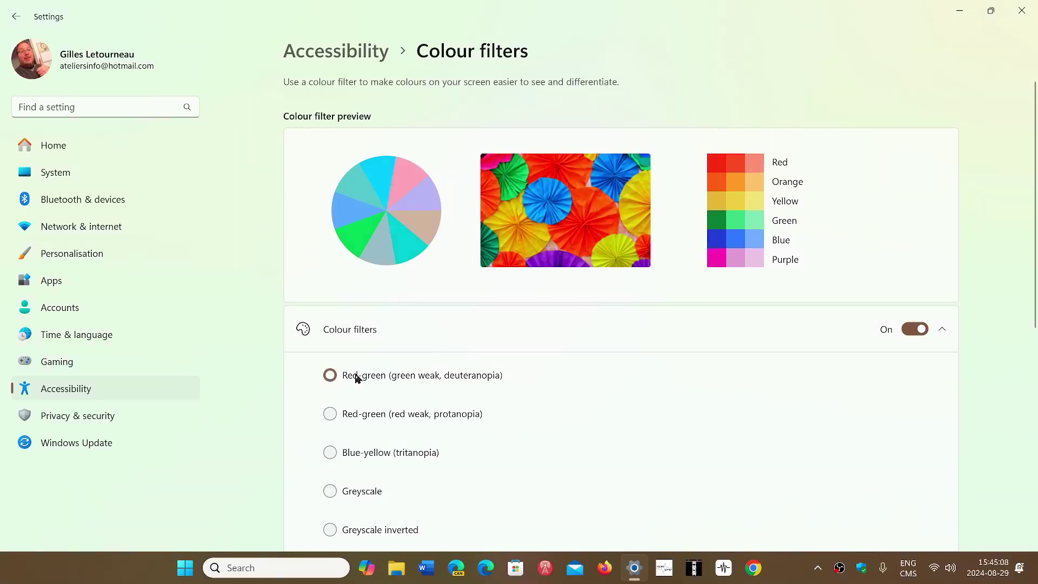
{"action": "left_click", "coordinate": [356, 414]}
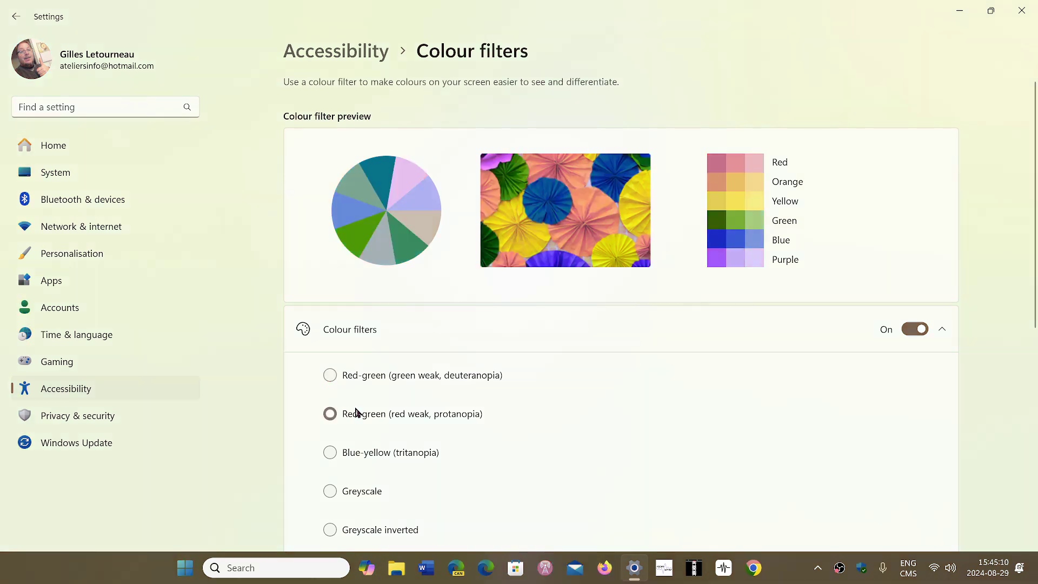
{"action": "left_click", "coordinate": [357, 455]}
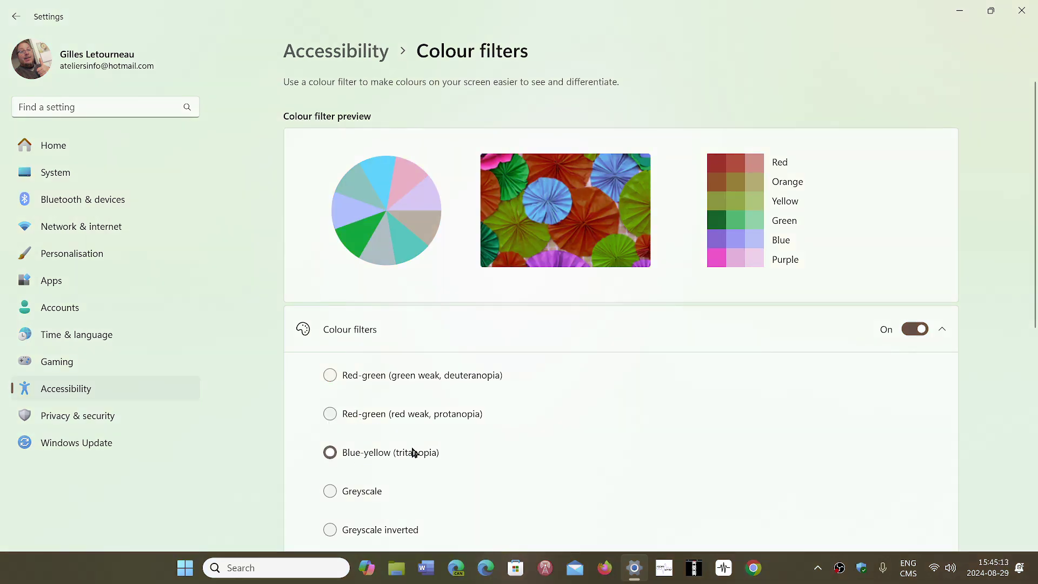
{"action": "left_click", "coordinate": [356, 491]}
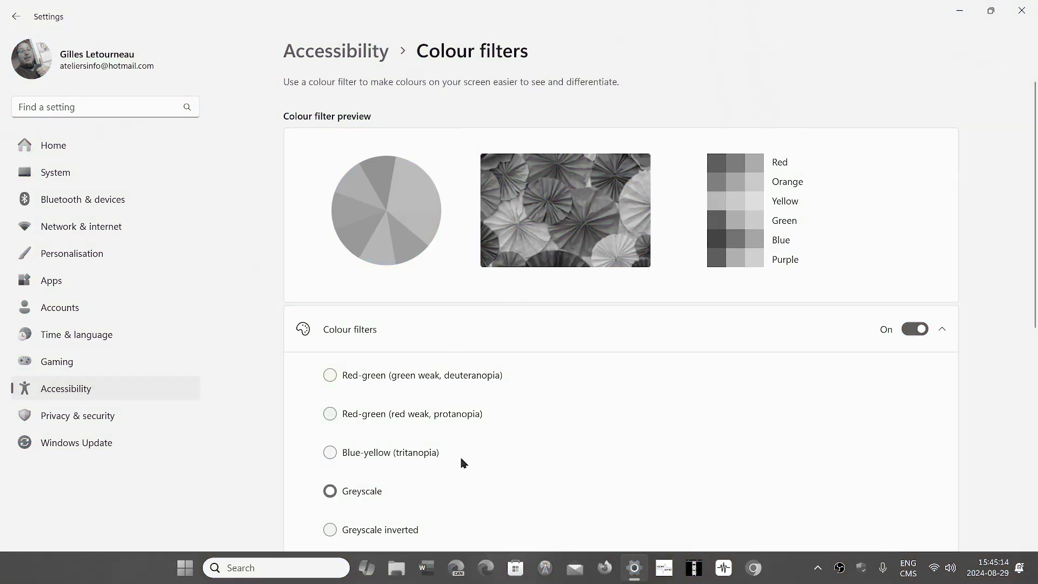
{"action": "left_click", "coordinate": [382, 531]}
{"action": "scroll", "coordinate": [536, 463], "scroll_direction": "down", "scroll_amount": 4}
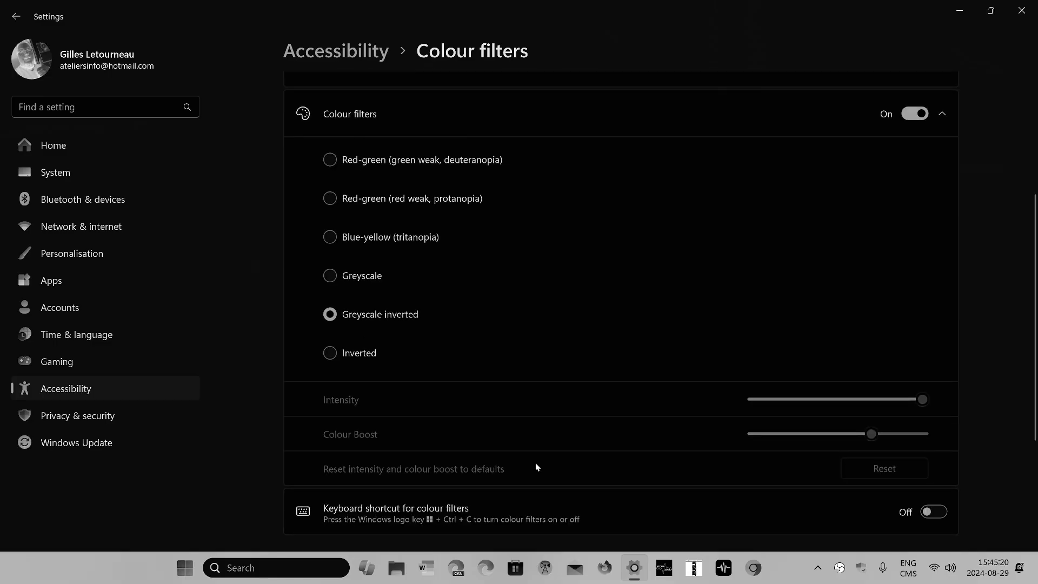
{"action": "scroll", "coordinate": [536, 466], "scroll_direction": "down", "scroll_amount": 3}
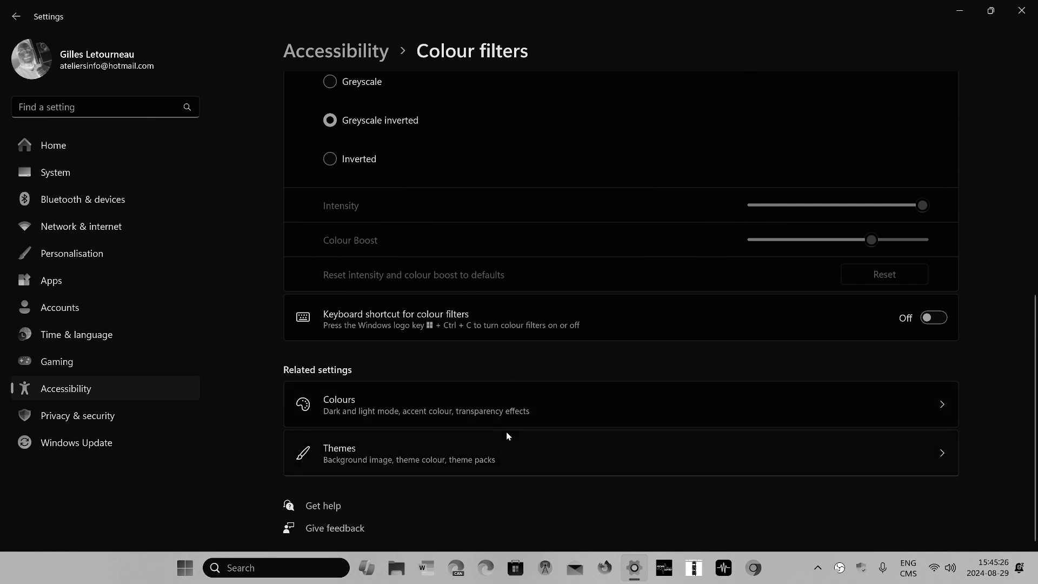
{"action": "scroll", "coordinate": [507, 435], "scroll_direction": "up", "scroll_amount": 6}
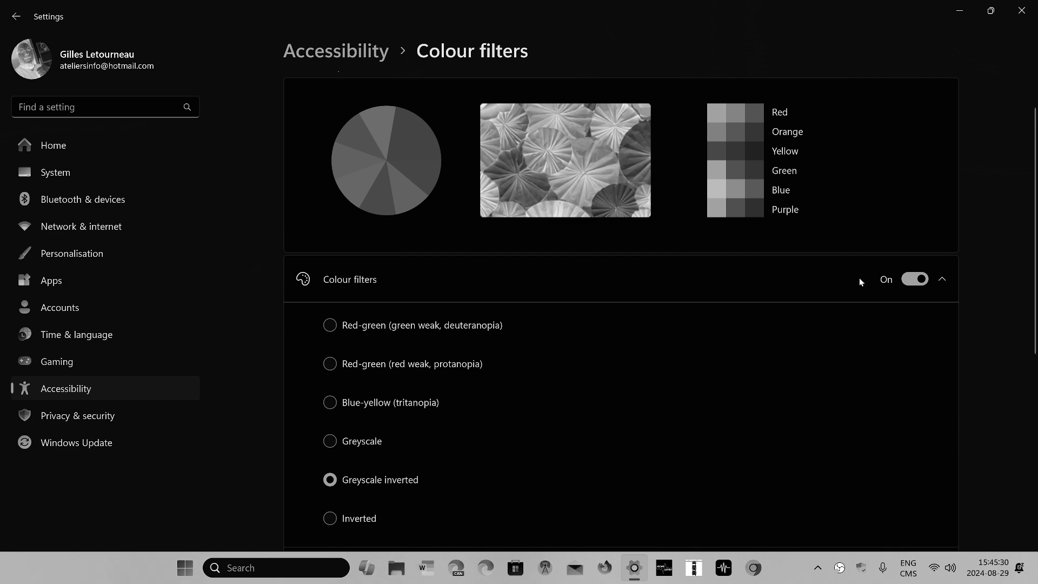
Toggle colour filters off and back on, then select the Blue-yellow (tritanopia) filter
{"action": "left_click", "coordinate": [913, 279]}
{"action": "scroll", "coordinate": [566, 364], "scroll_direction": "down", "scroll_amount": 5}
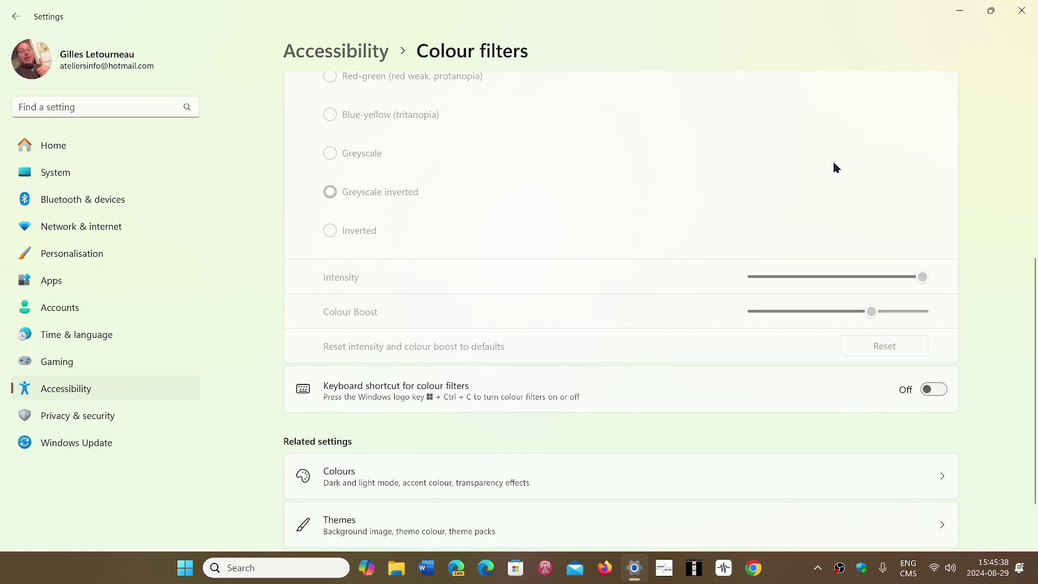
{"action": "scroll", "coordinate": [836, 168], "scroll_direction": "up", "scroll_amount": 4}
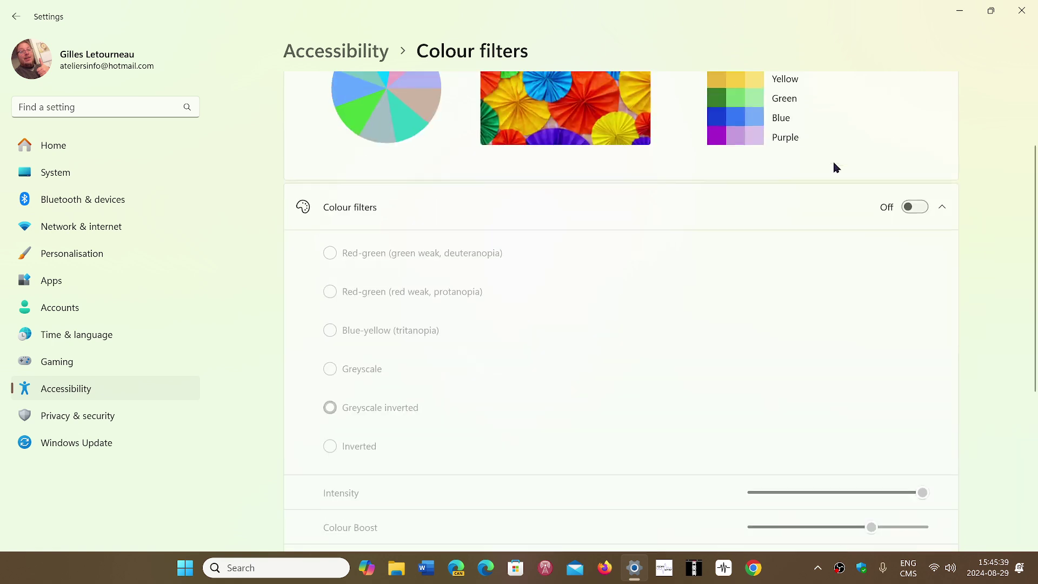
{"action": "left_click", "coordinate": [921, 208]}
{"action": "scroll", "coordinate": [780, 287], "scroll_direction": "down", "scroll_amount": 4}
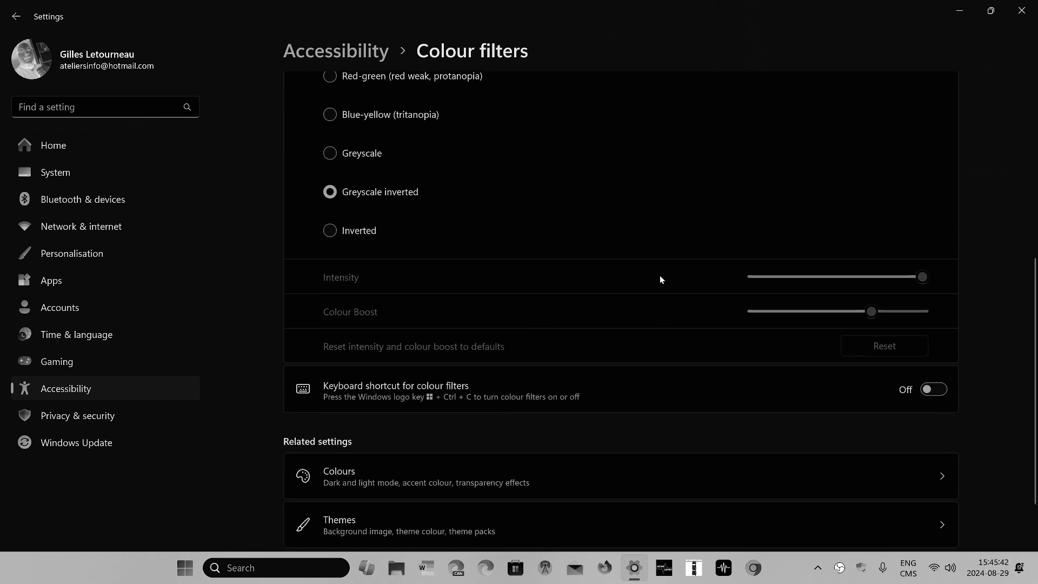
{"action": "left_click", "coordinate": [357, 117]}
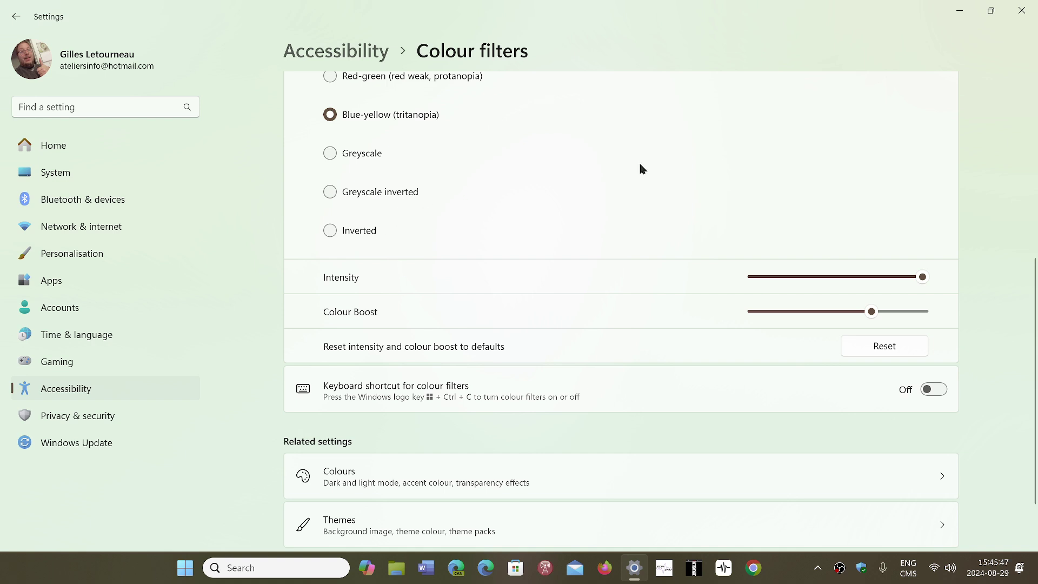
Raise the filter intensity to maximum, lower Colour Boost to about 45, then turn filters off
{"action": "scroll", "coordinate": [595, 222], "scroll_direction": "up", "scroll_amount": 5}
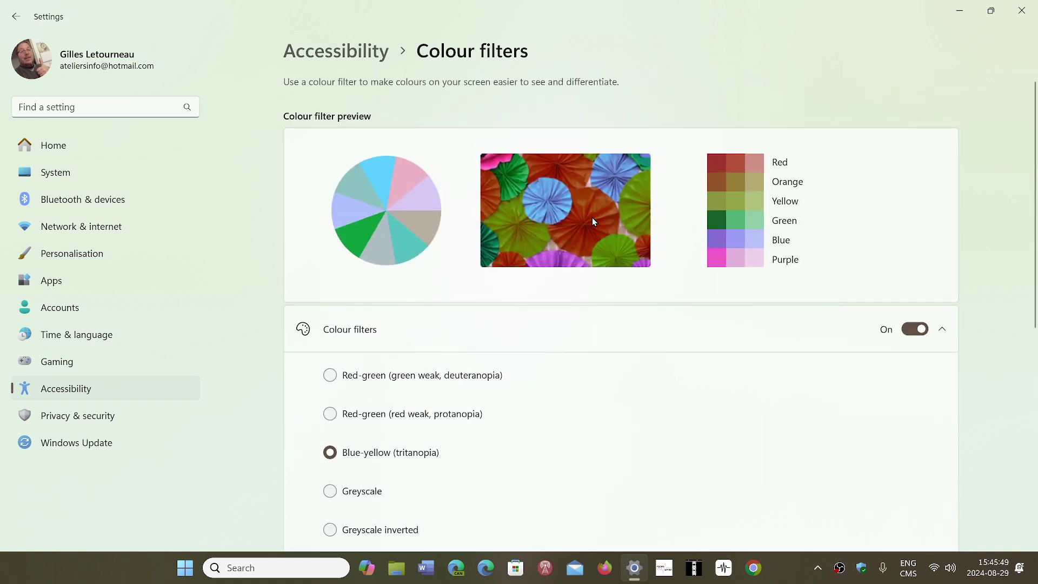
{"action": "scroll", "coordinate": [592, 219], "scroll_direction": "down", "scroll_amount": 2}
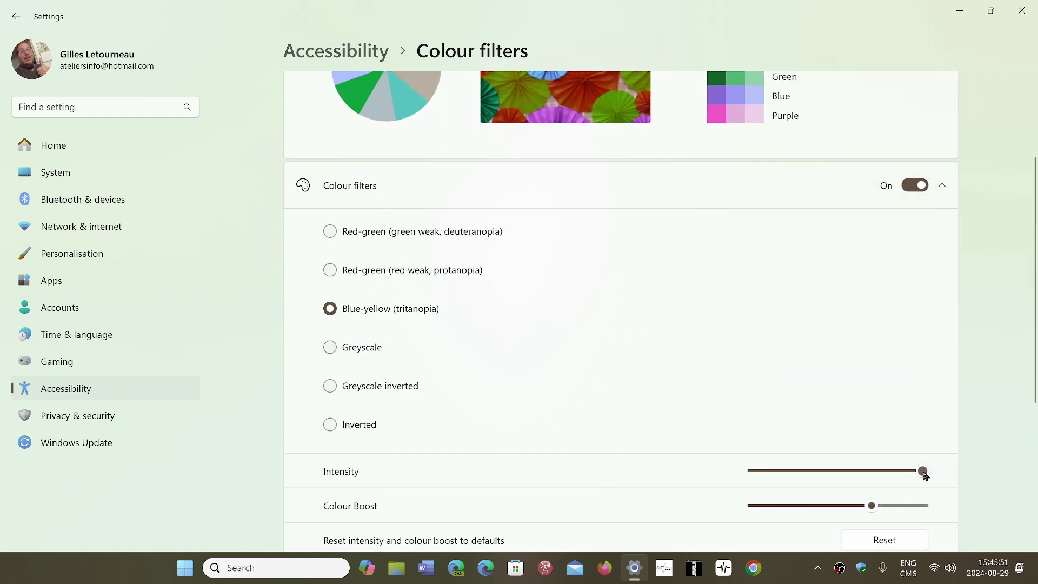
{"action": "mouse_move", "coordinate": [923, 470]}
{"action": "left_mouse_down"}
{"action": "mouse_move", "coordinate": [827, 474]}
{"action": "mouse_move", "coordinate": [943, 475]}
{"action": "left_mouse_up"}
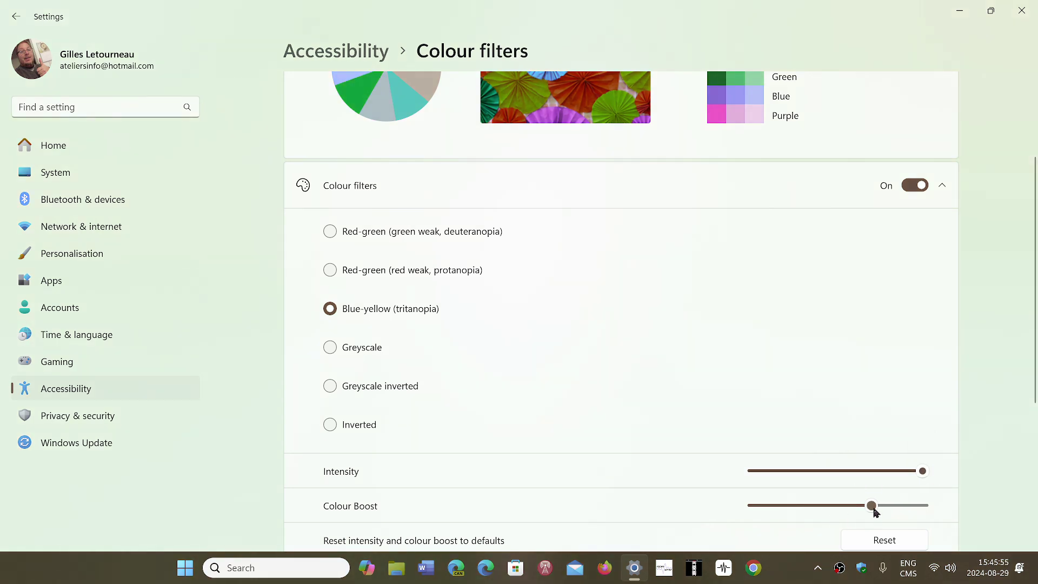
{"action": "left_click_drag", "start_coordinate": [871, 506], "coordinate": [822, 505]}
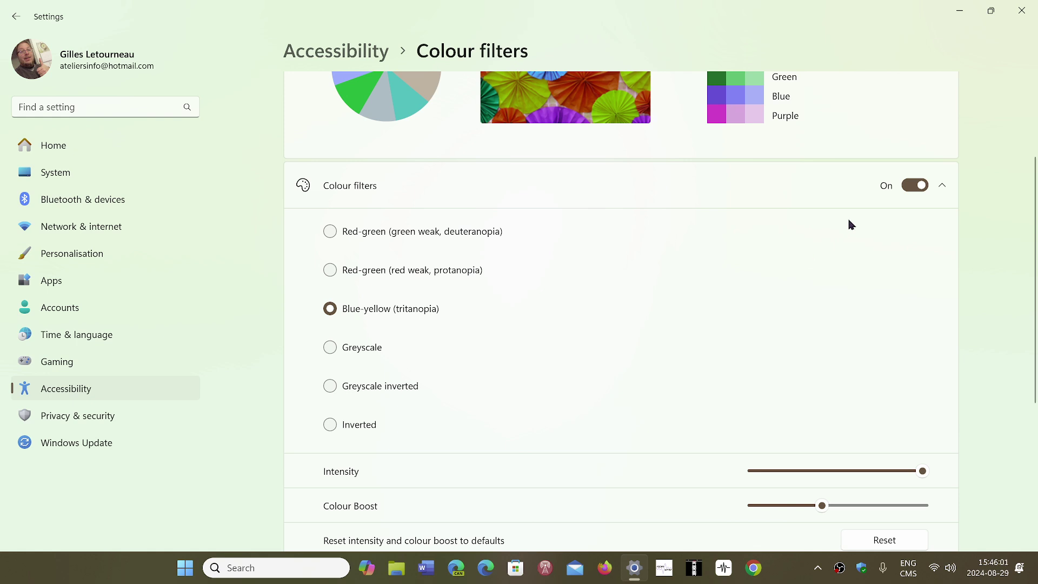
{"action": "left_click", "coordinate": [910, 186]}
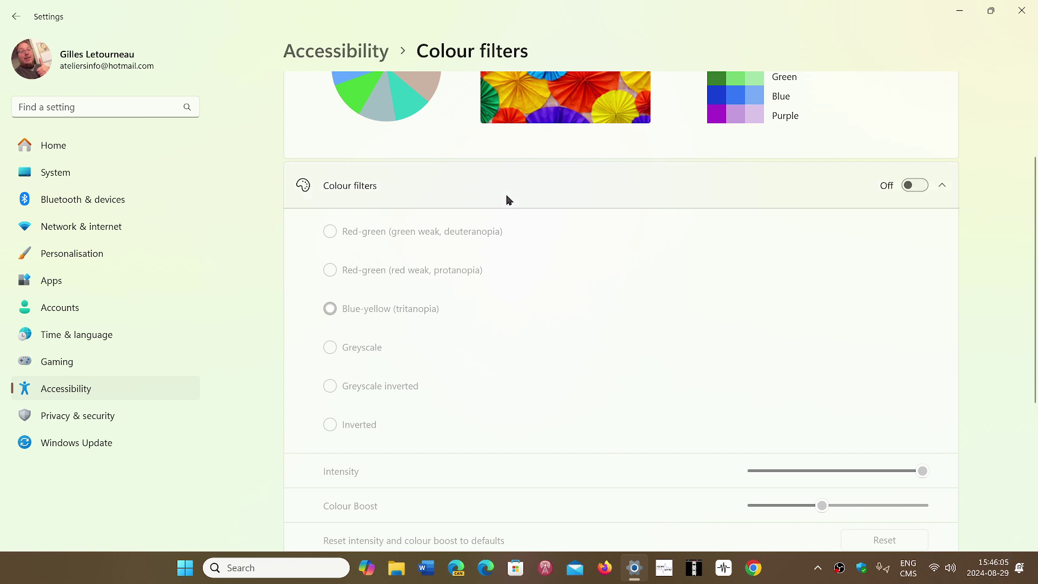
Back on the Accessibility page, choose and apply the Desert contrast theme
{"action": "left_click", "coordinate": [335, 51]}
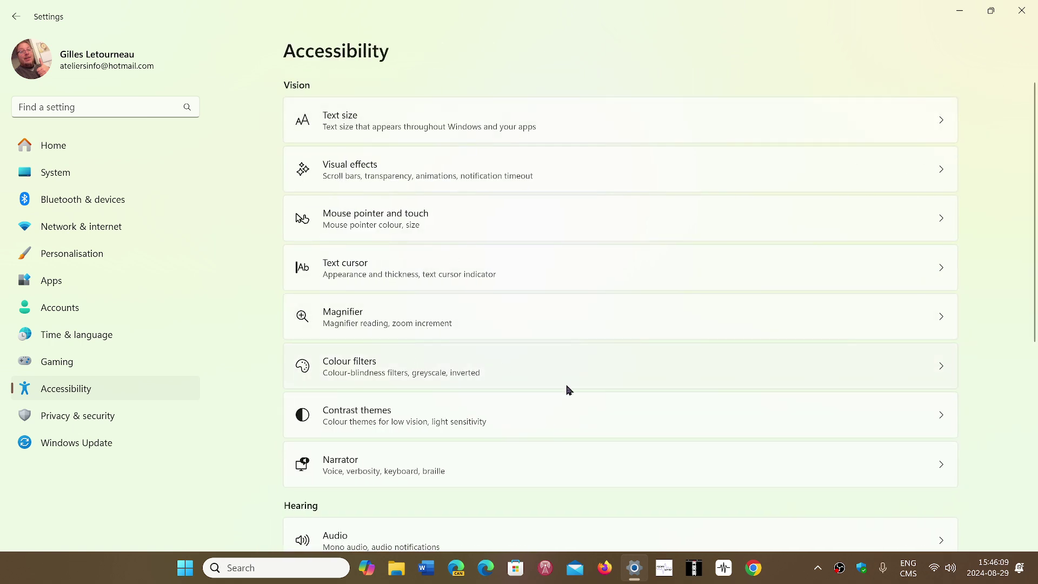
{"action": "left_click", "coordinate": [516, 418]}
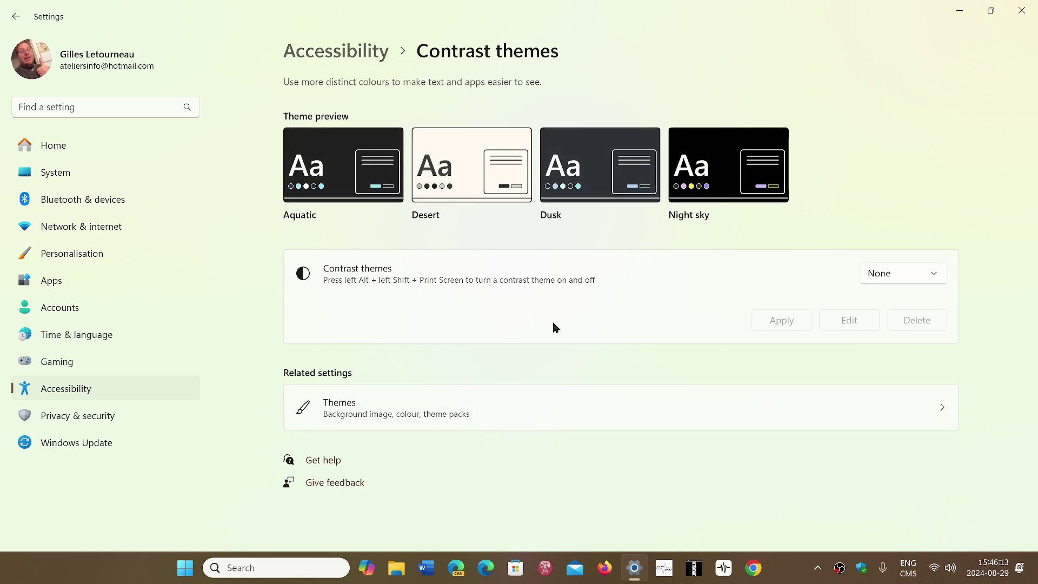
{"action": "left_click", "coordinate": [890, 276]}
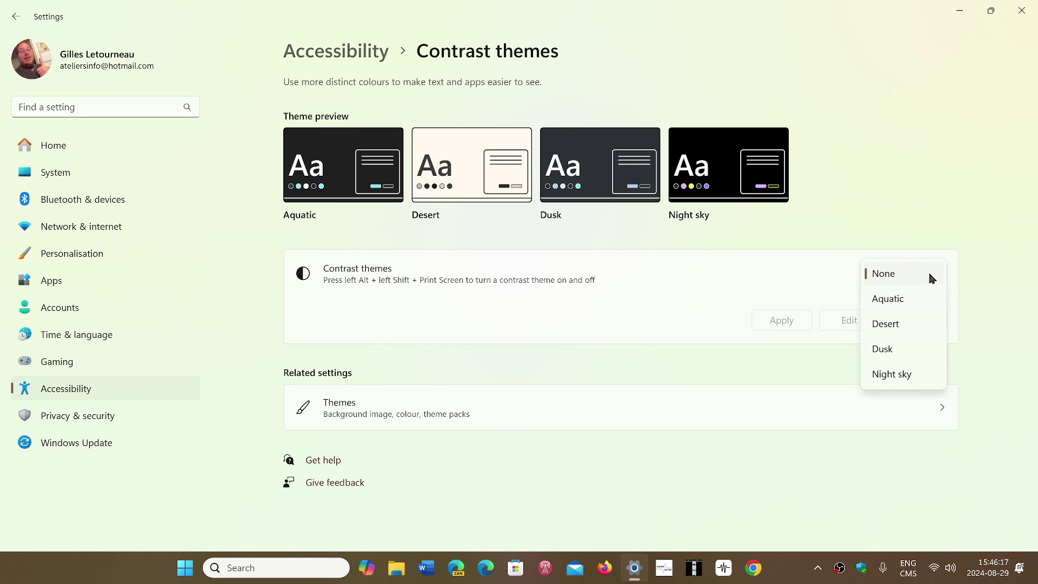
{"action": "left_click", "coordinate": [894, 326]}
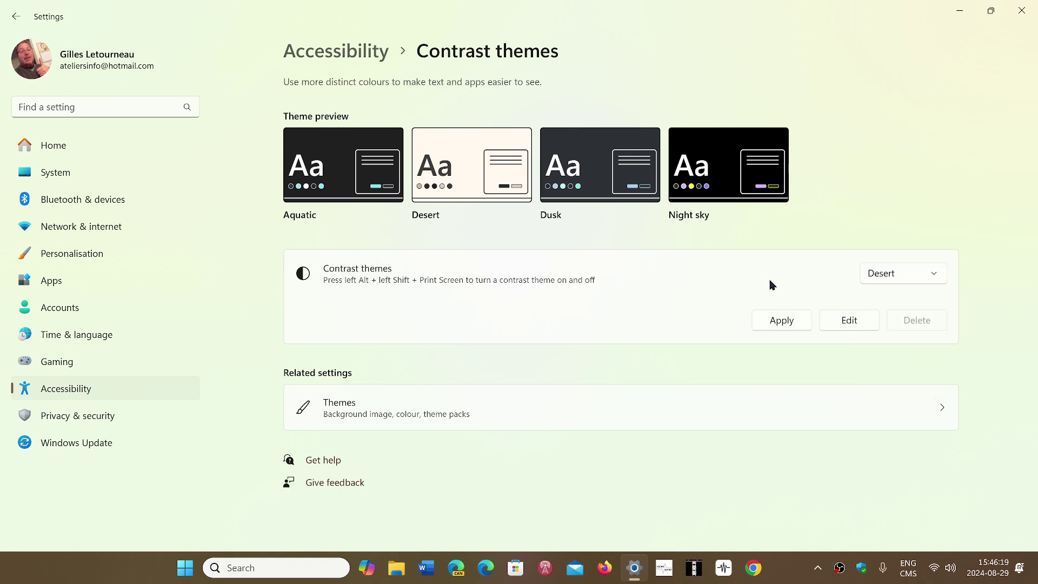
{"action": "left_click", "coordinate": [777, 325]}
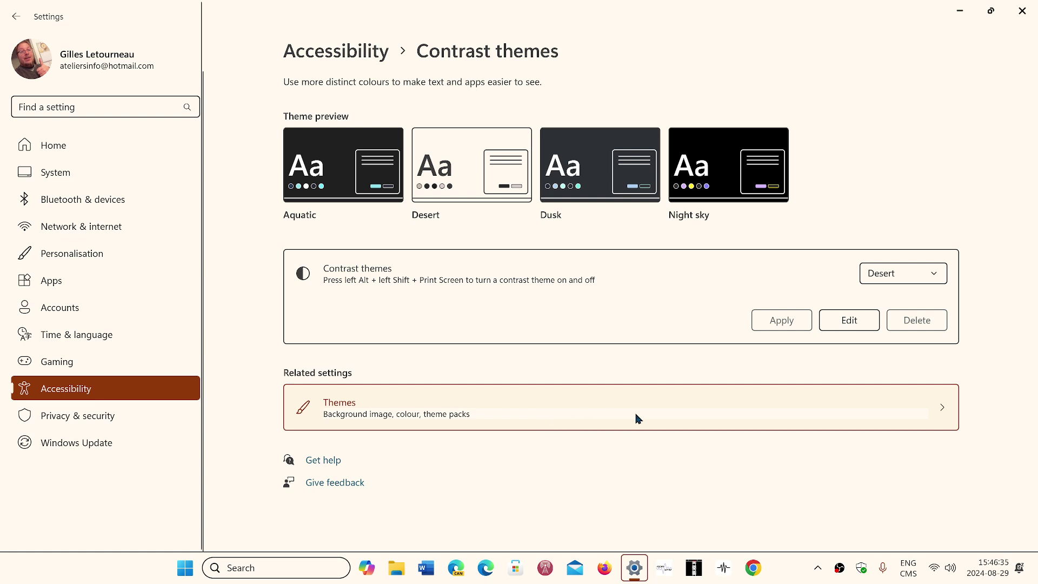
Apply the Night sky contrast theme
{"action": "left_click", "coordinate": [922, 274]}
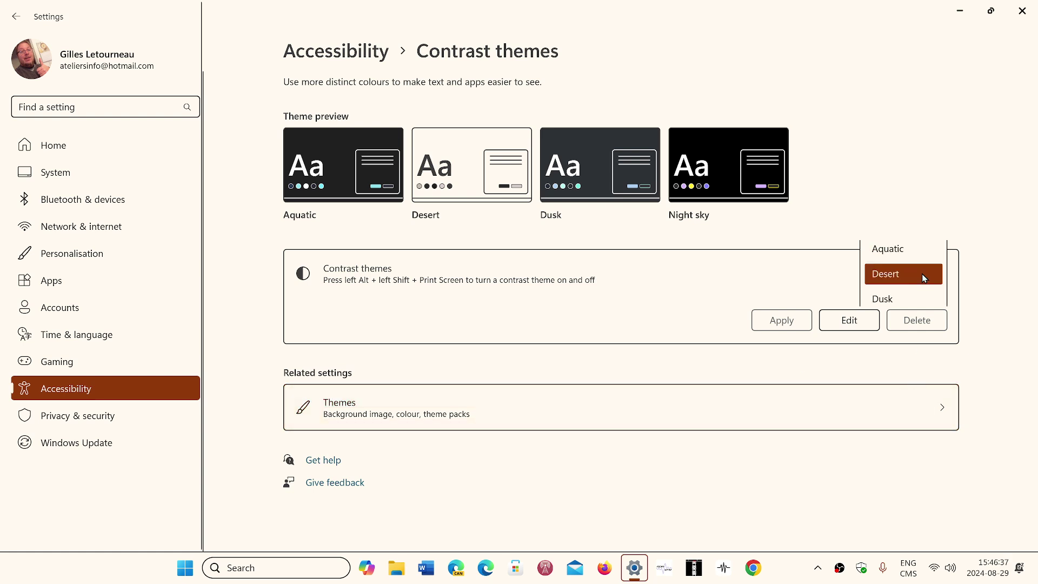
{"action": "left_click", "coordinate": [913, 325]}
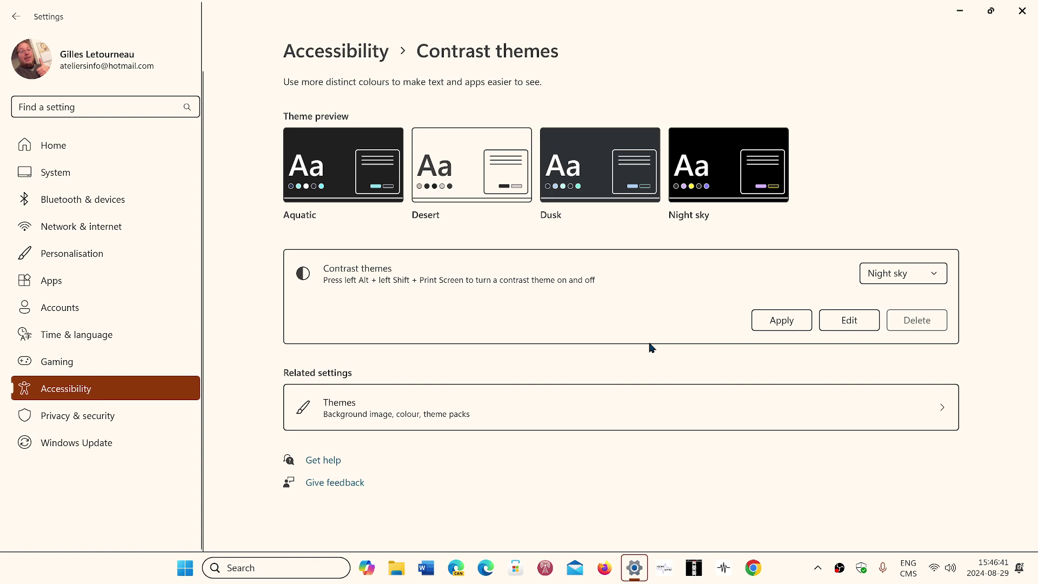
{"action": "left_click", "coordinate": [794, 324]}
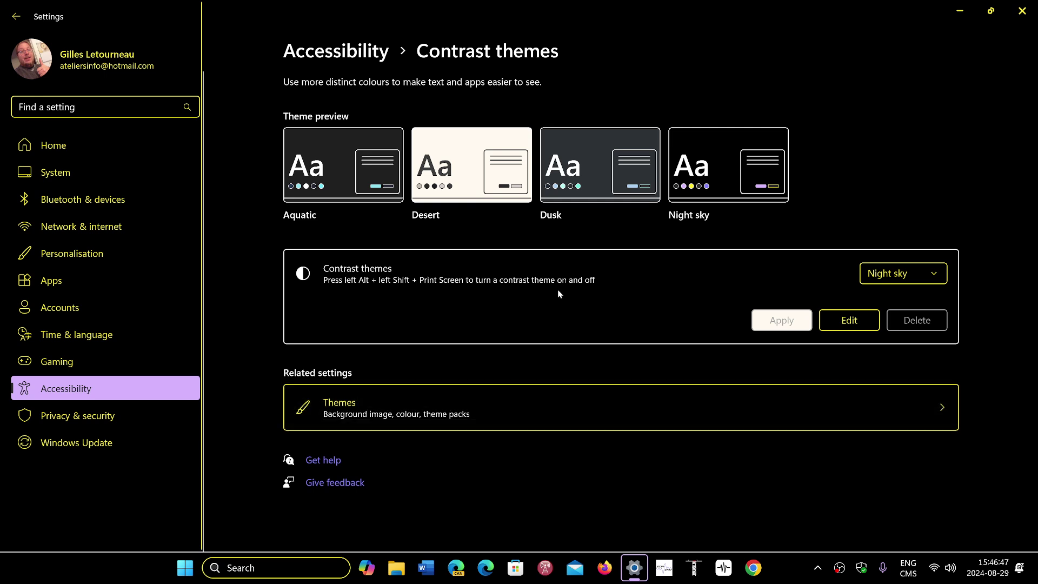
Set the contrast theme back to None, apply it, and close Settings
{"action": "left_click", "coordinate": [905, 274]}
{"action": "left_click", "coordinate": [902, 178]}
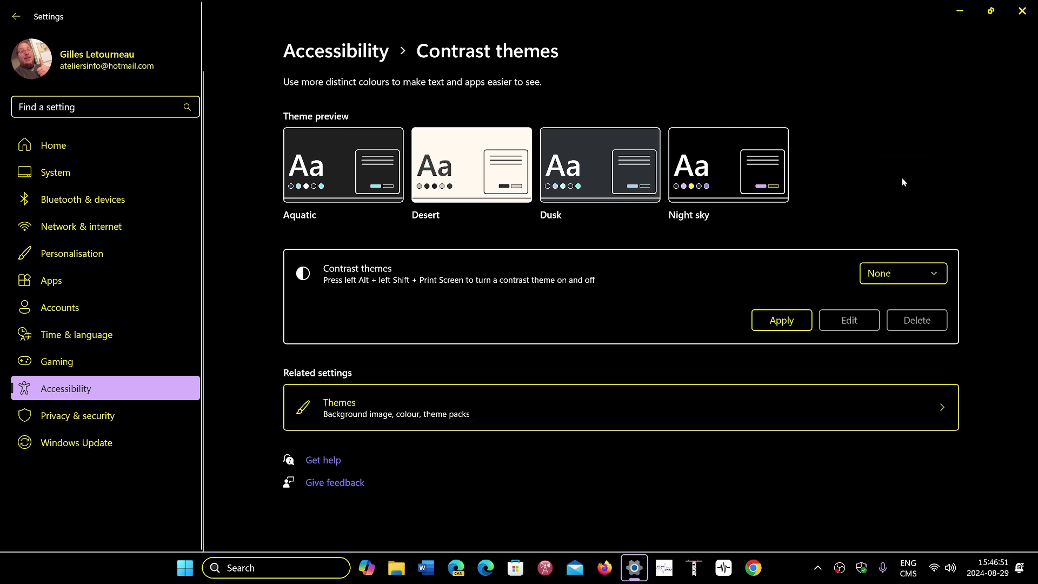
{"action": "left_click", "coordinate": [776, 326]}
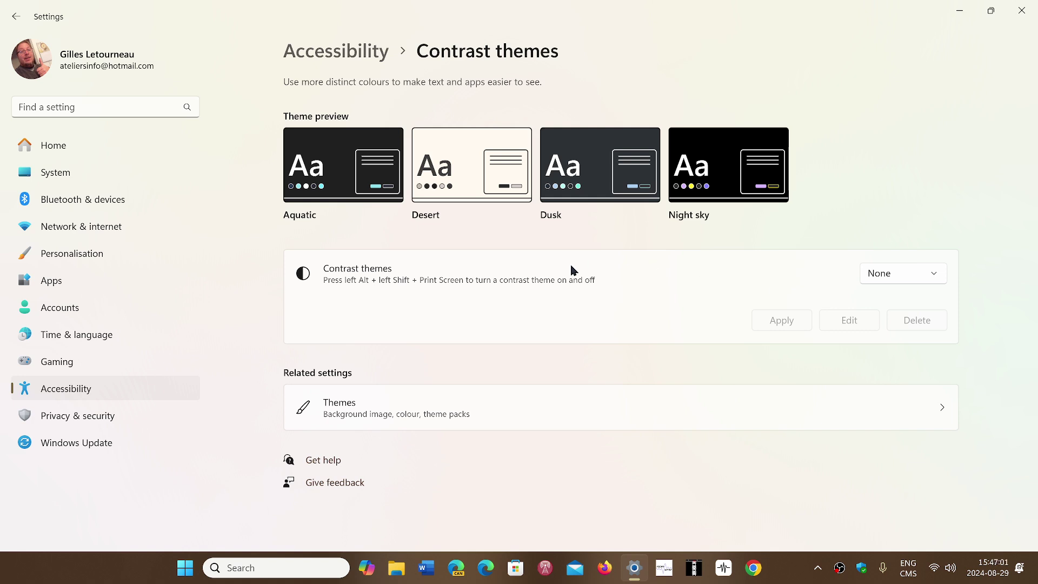
{"action": "left_click", "coordinate": [1020, 11]}
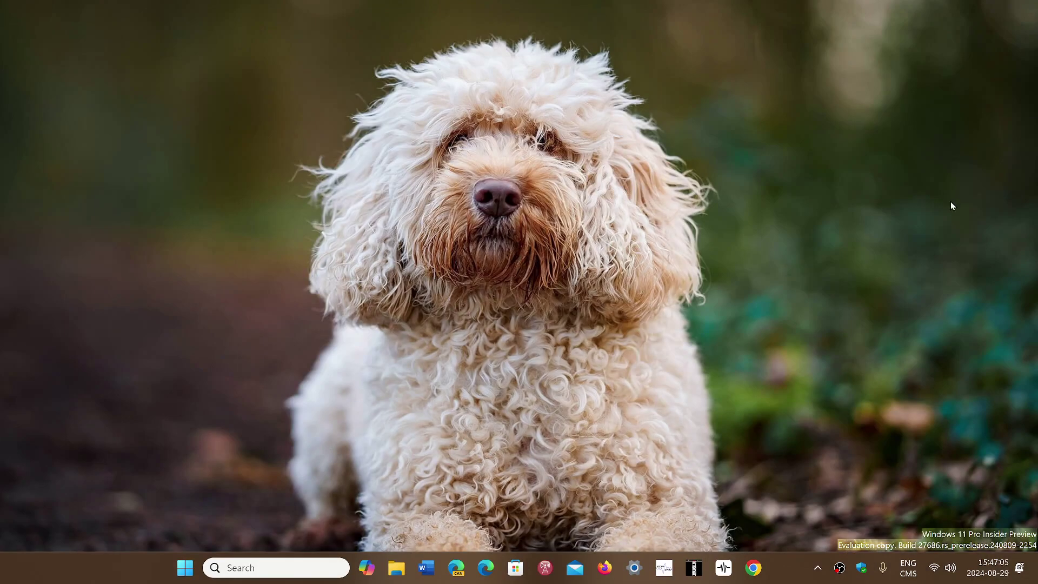